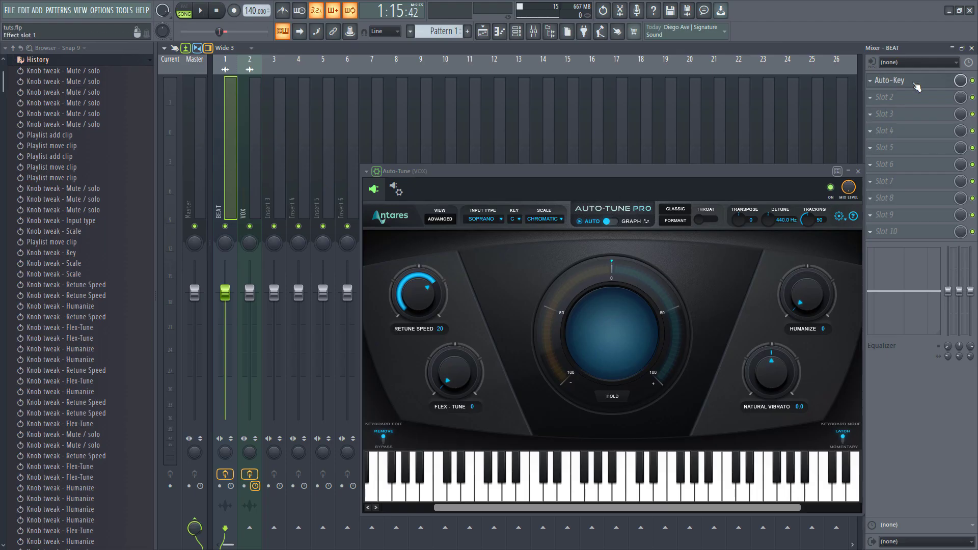
- Select the VOX track and play the song from an earlier position so Auto-Key reads F Minor
{"action": "left_click", "coordinate": [890, 80]}
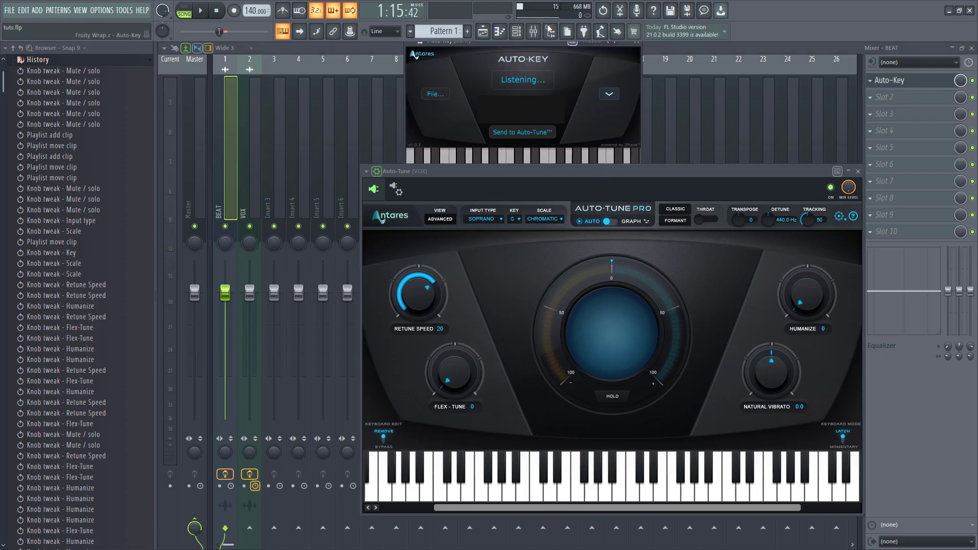
{"action": "left_click", "coordinate": [250, 153]}
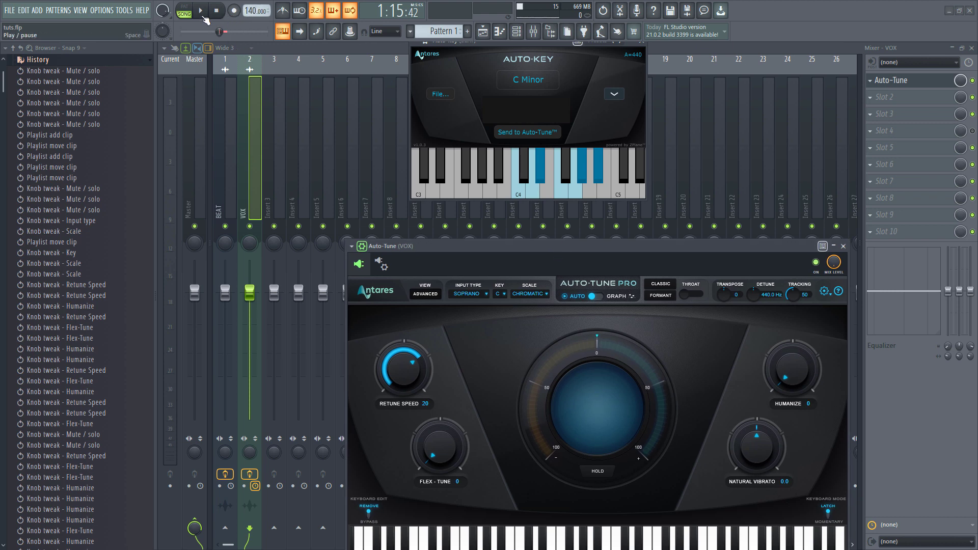
{"action": "left_click", "coordinate": [218, 12]}
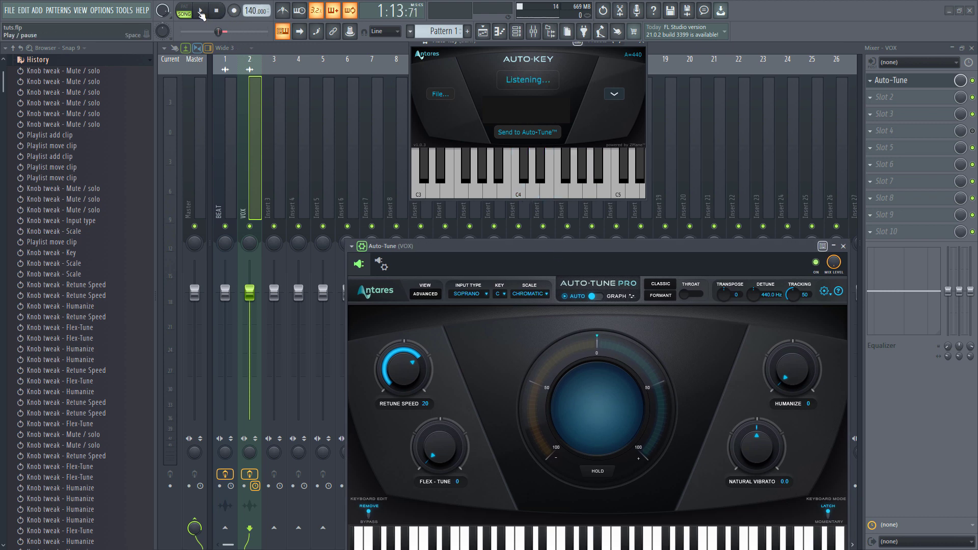
{"action": "left_click", "coordinate": [201, 11]}
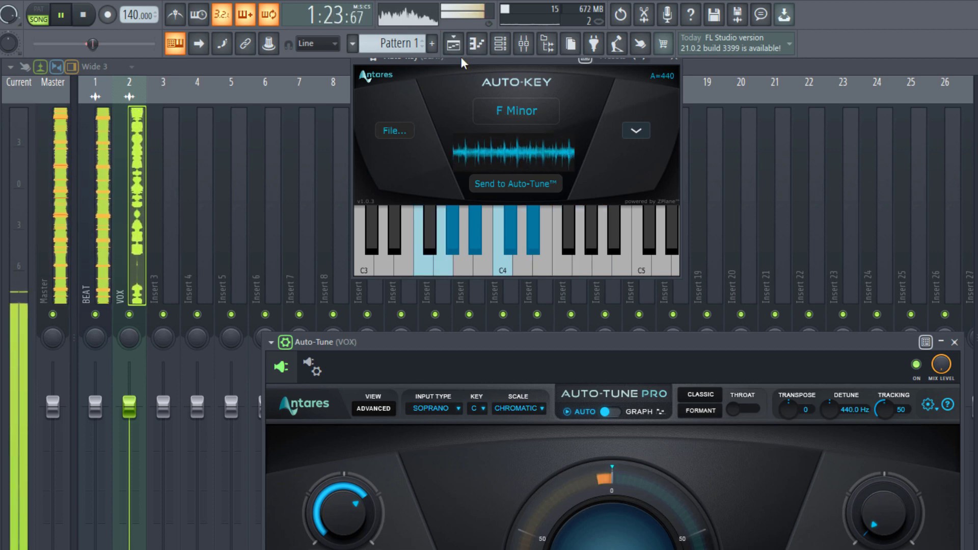
{"action": "left_click_drag", "start_coordinate": [460, 57], "coordinate": [466, 100]}
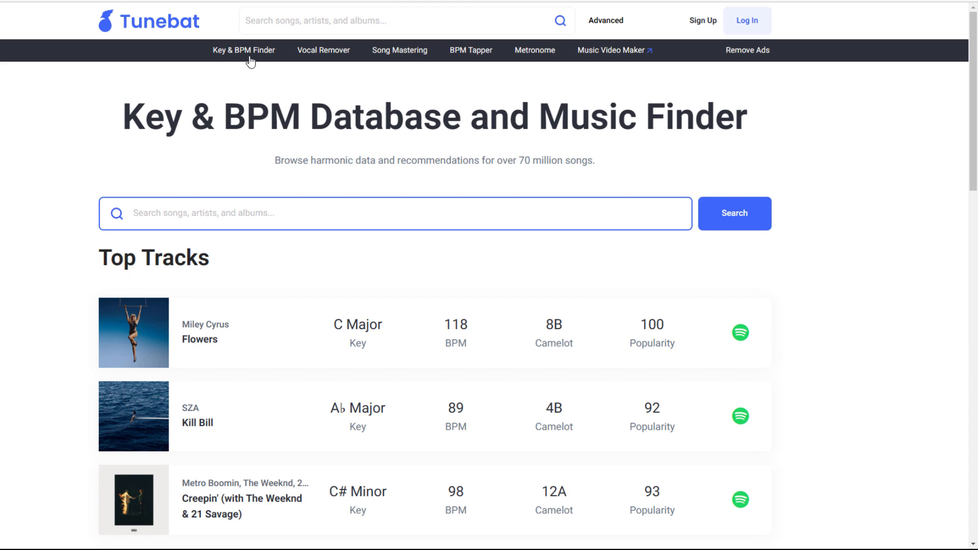
- Upload MEMORIES BEAT 96BPM.wav to Tunebat's Key & BPM Finder, which reports F minor at 95 BPM
{"action": "left_click", "coordinate": [250, 53]}
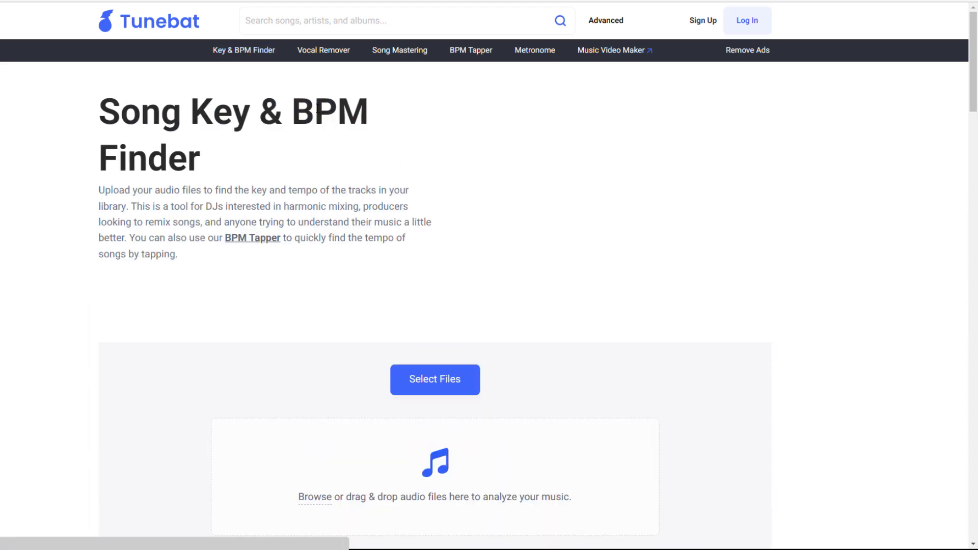
{"action": "scroll", "coordinate": [422, 225], "scroll_direction": "down", "scroll_amount": 2}
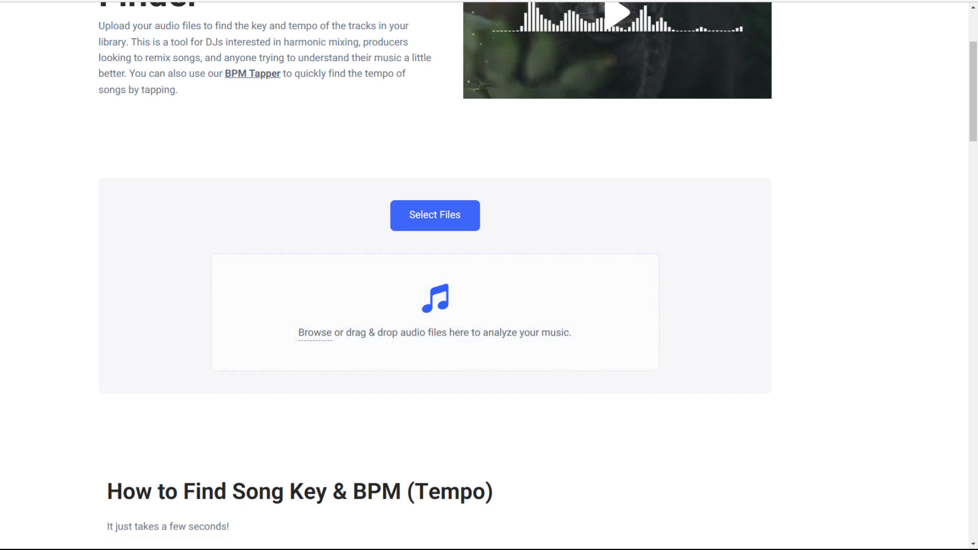
{"action": "left_click_drag", "start_coordinate": [425, 269], "coordinate": [424, 268]}
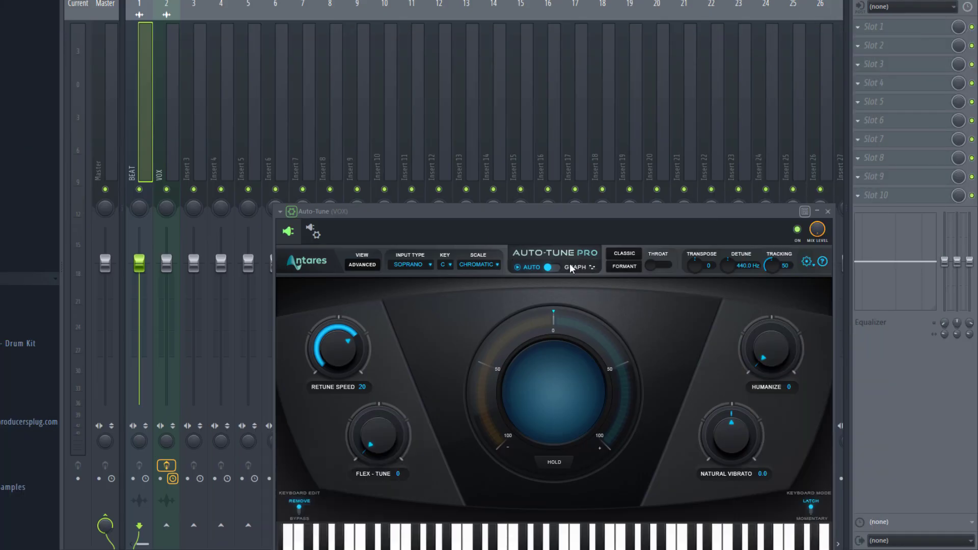
- Set Auto-Tune Pro's key to F and scale to Minor
{"action": "left_click", "coordinate": [473, 264]}
{"action": "left_click", "coordinate": [445, 264]}
{"action": "left_click", "coordinate": [444, 264]}
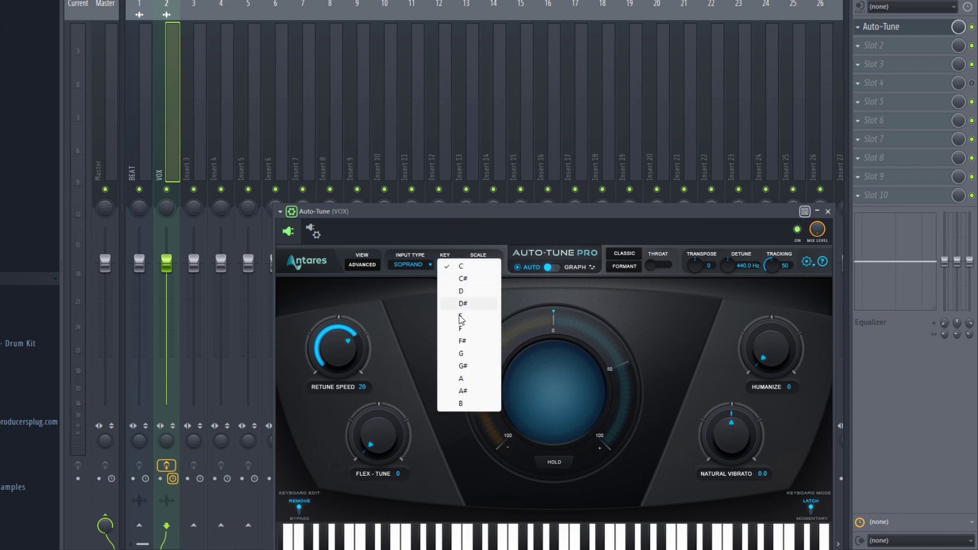
{"action": "left_click", "coordinate": [461, 329]}
{"action": "left_click", "coordinate": [481, 264]}
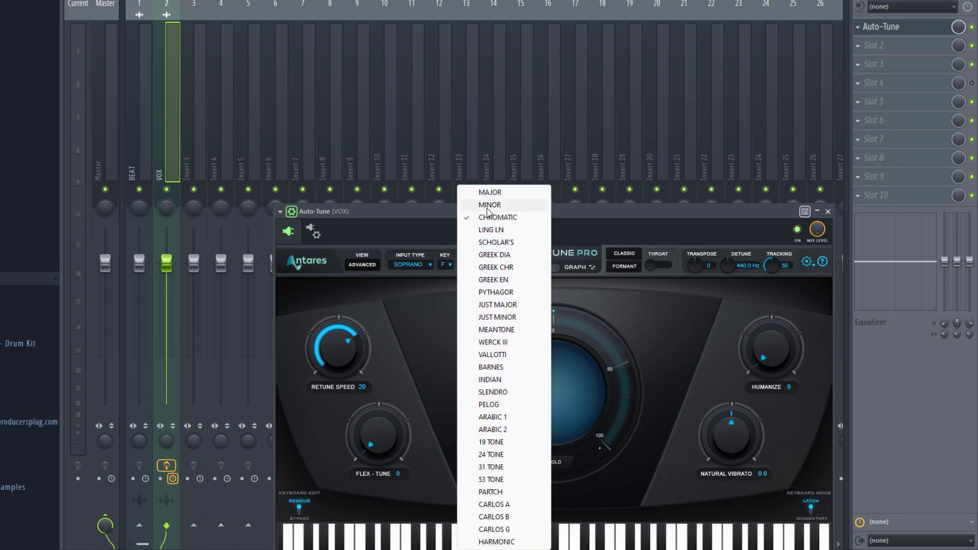
{"action": "left_click", "coordinate": [489, 204]}
- Try Alto/Tenor and Soprano input types, then settle on Low Male
{"action": "key", "text": "F5"}
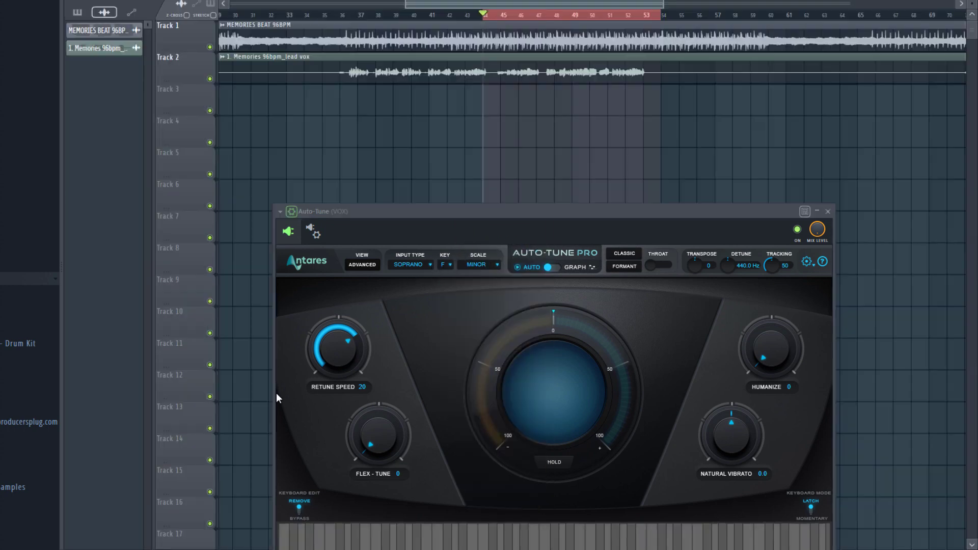
{"action": "left_click", "coordinate": [408, 266]}
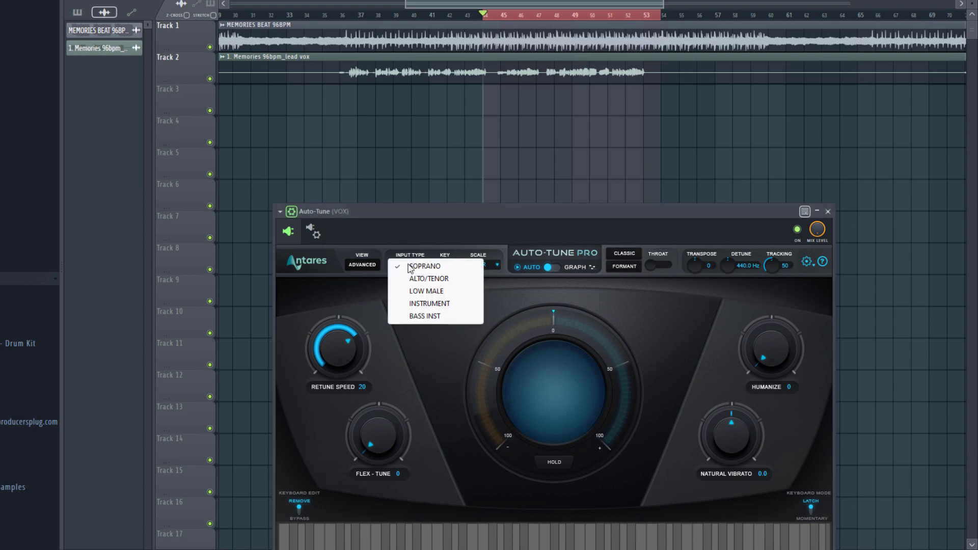
{"action": "left_click", "coordinate": [422, 293]}
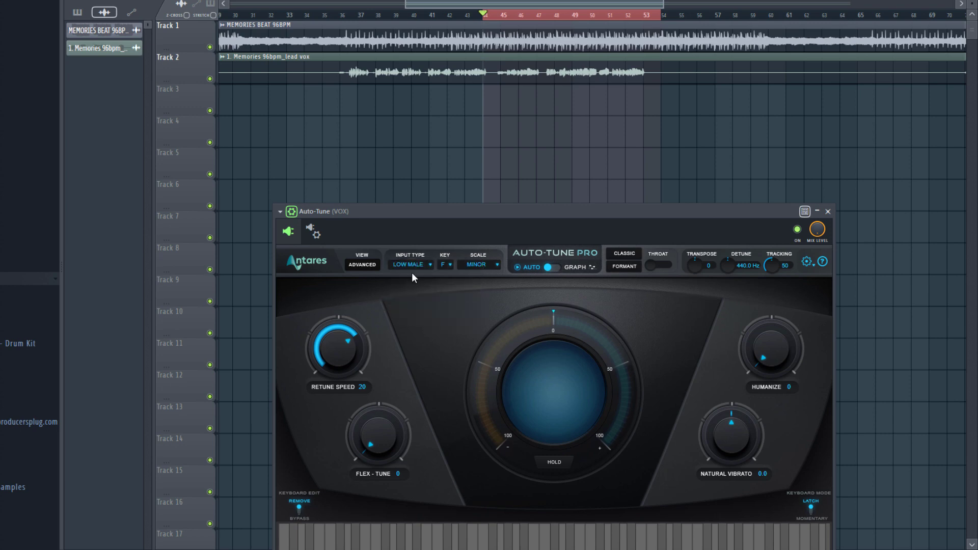
{"action": "left_click", "coordinate": [412, 266]}
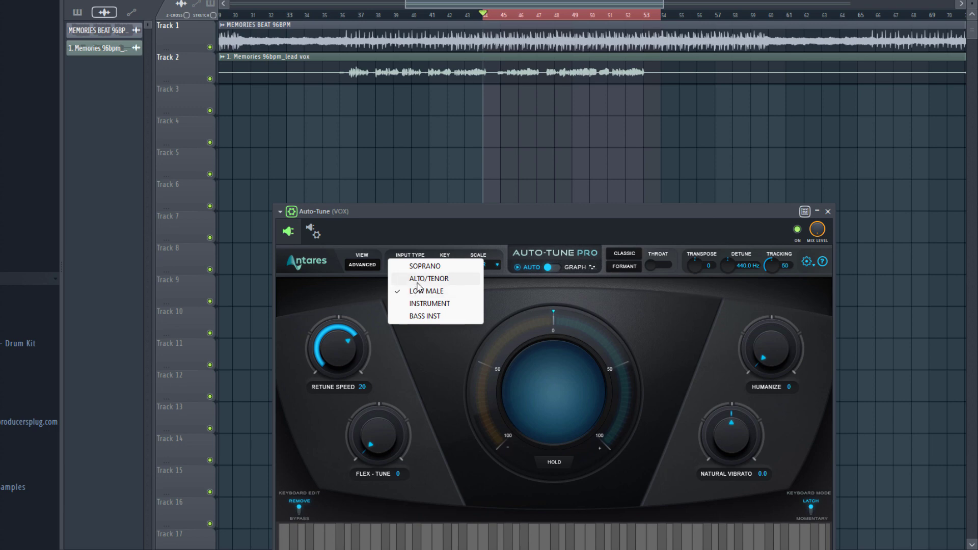
{"action": "left_click", "coordinate": [419, 278]}
{"action": "left_click", "coordinate": [417, 264]}
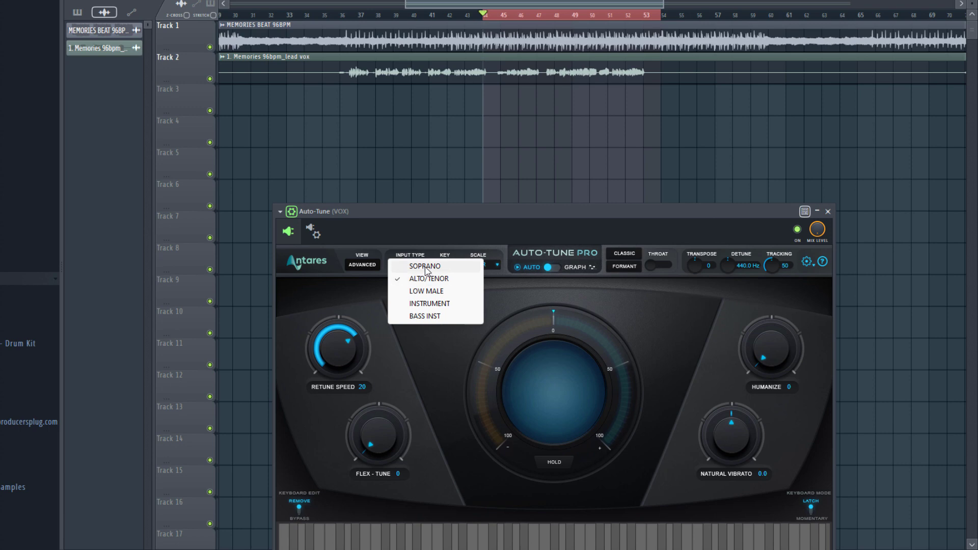
{"action": "left_click", "coordinate": [425, 267]}
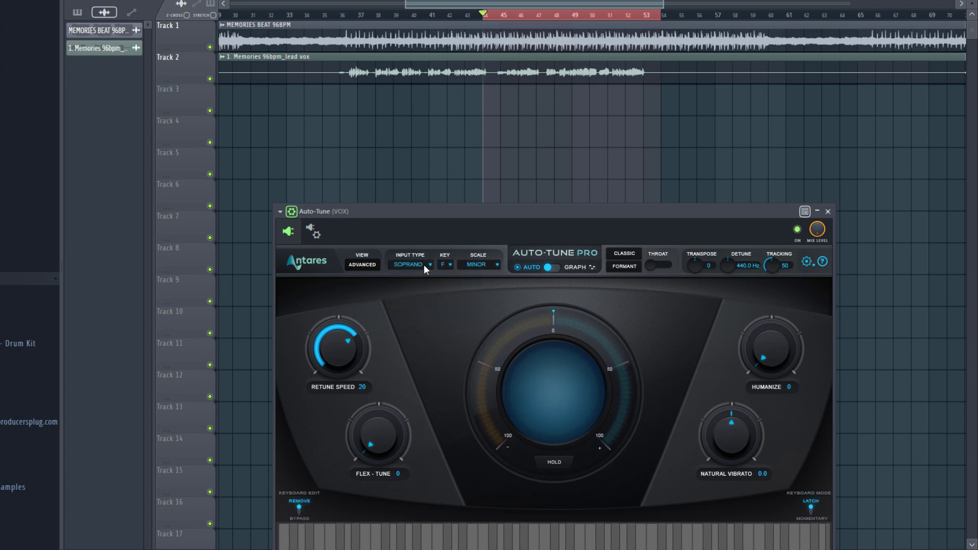
{"action": "left_click", "coordinate": [421, 264]}
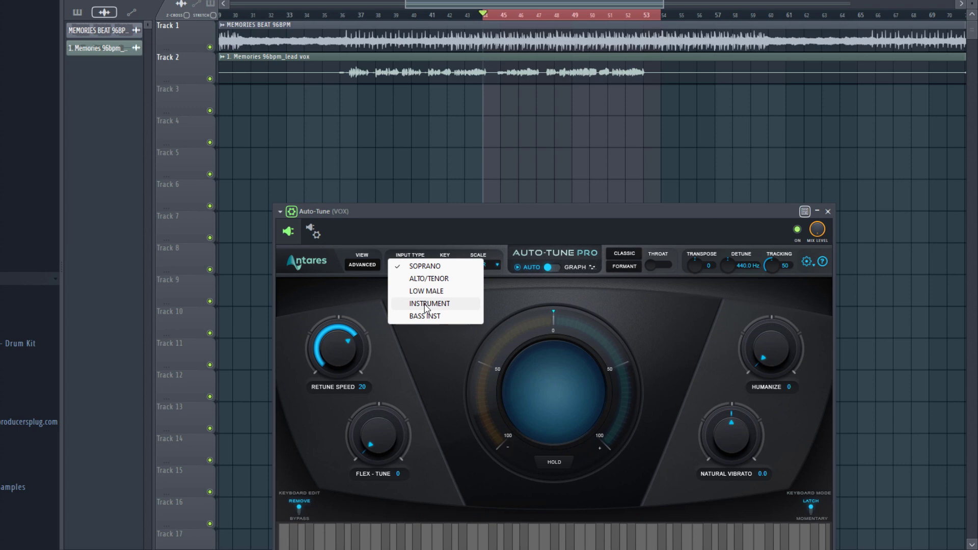
{"action": "left_click", "coordinate": [426, 292]}
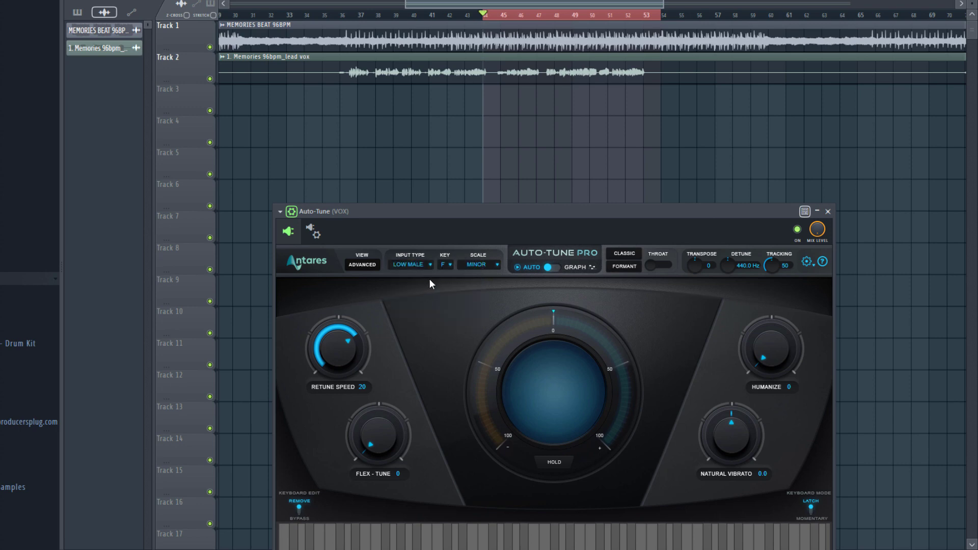
{"action": "left_click_drag", "start_coordinate": [419, 210], "coordinate": [428, 129]}
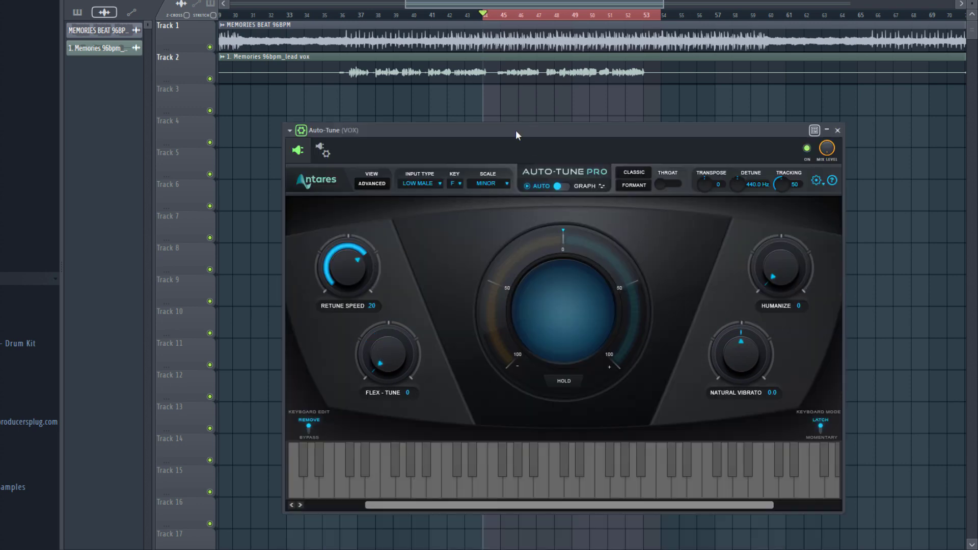
{"action": "left_click_drag", "start_coordinate": [516, 130], "coordinate": [484, 162]}
{"action": "key", "text": "space"}
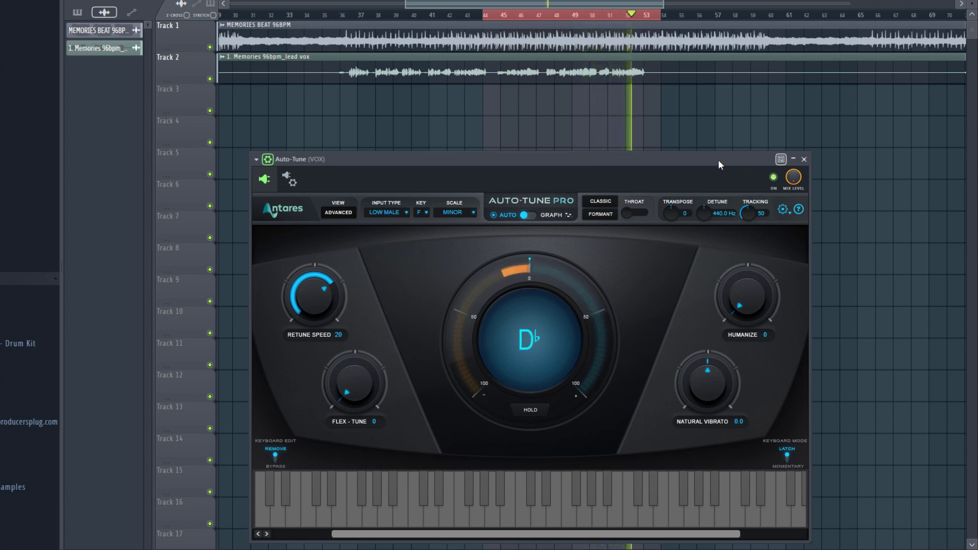
{"action": "left_click_drag", "start_coordinate": [719, 160], "coordinate": [735, 147]}
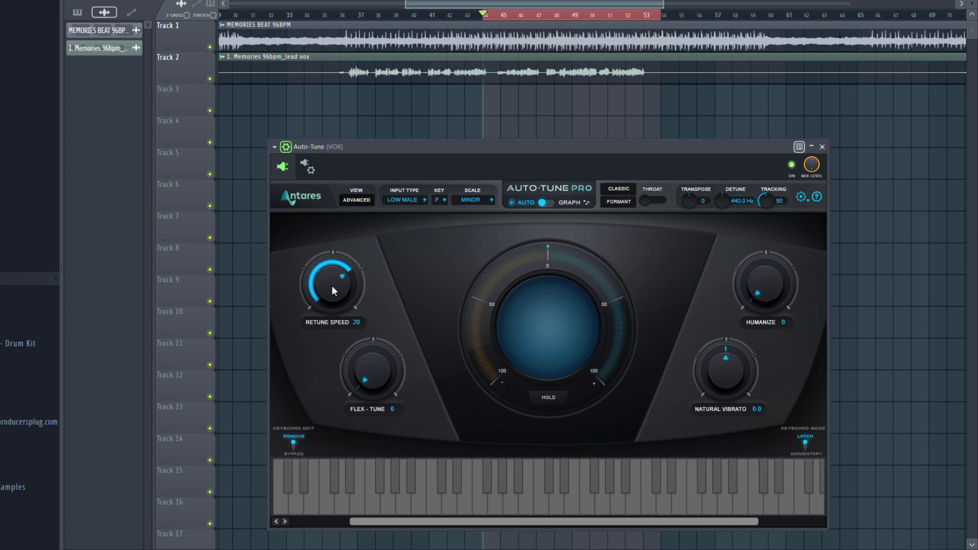
- Raise Retune Speed to 22 and play the vocal to hear the correction
{"action": "left_click_drag", "start_coordinate": [332, 285], "coordinate": [347, 287]}
{"action": "left_click_drag", "start_coordinate": [388, 153], "coordinate": [399, 154]}
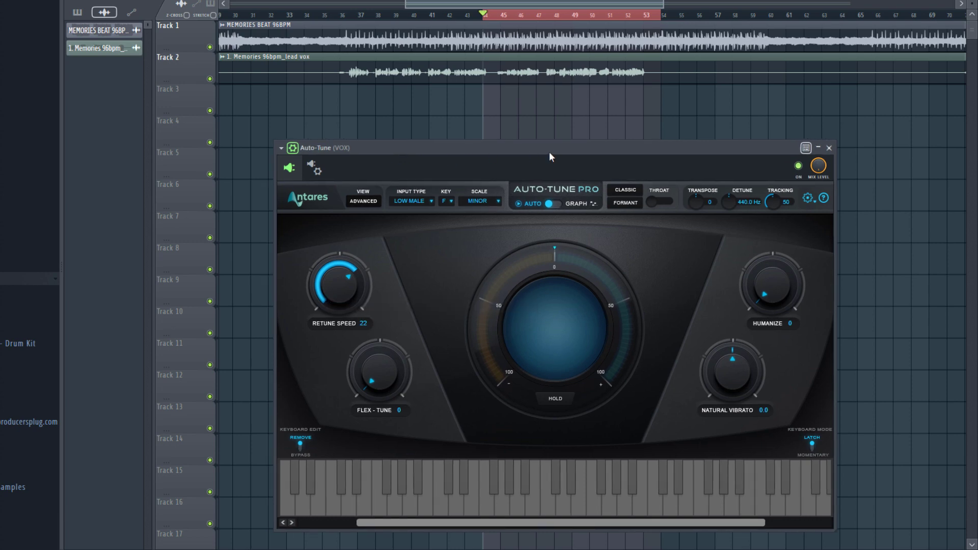
{"action": "key", "text": "space"}
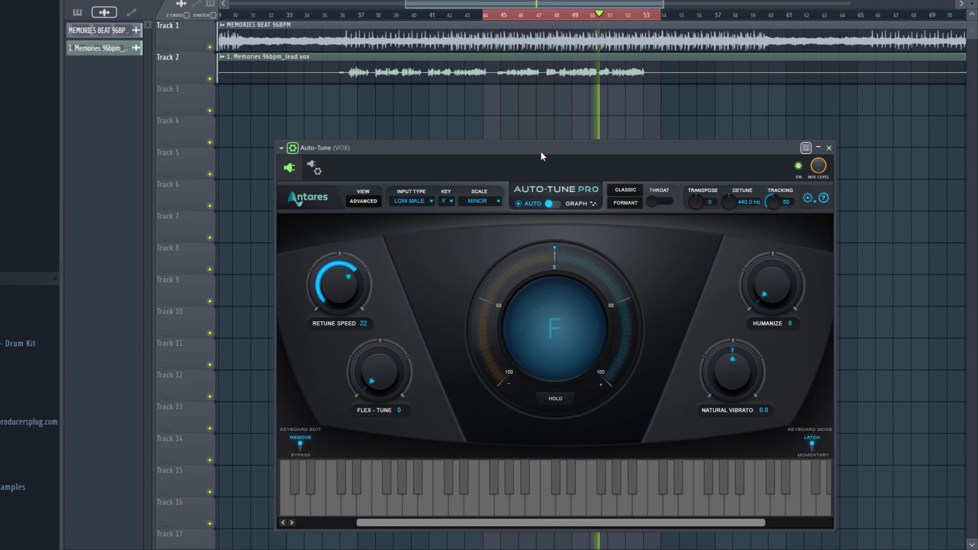
{"action": "key", "text": "space"}
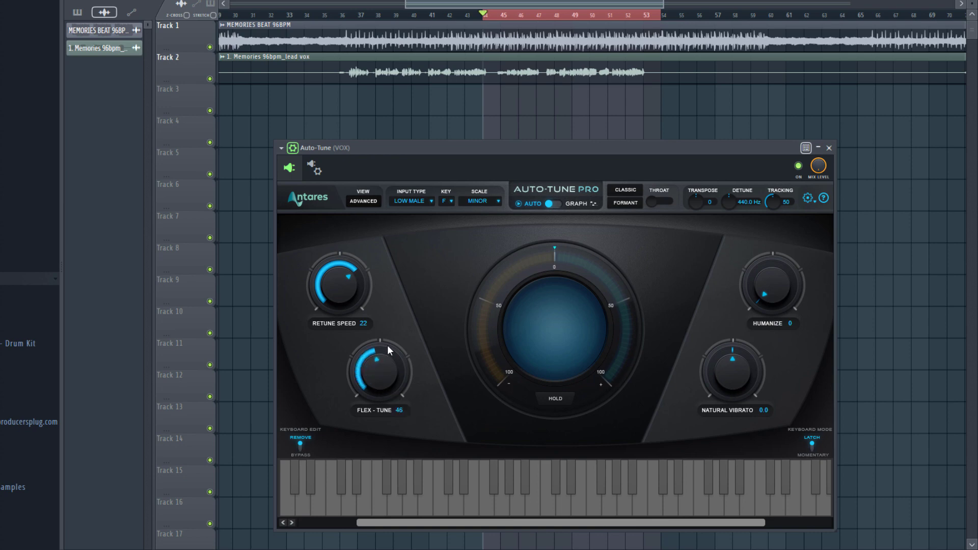
- Raise Flex-Tune to about 69 and play the vocal to hear it
{"action": "left_click_drag", "start_coordinate": [387, 344], "coordinate": [420, 319]}
{"action": "left_click_drag", "start_coordinate": [392, 368], "coordinate": [394, 363]}
{"action": "mouse_move", "coordinate": [485, 149]}
{"action": "left_mouse_down"}
{"action": "mouse_move", "coordinate": [502, 146]}
{"action": "mouse_move", "coordinate": [471, 145]}
{"action": "left_mouse_up"}
{"action": "key", "text": "space"}
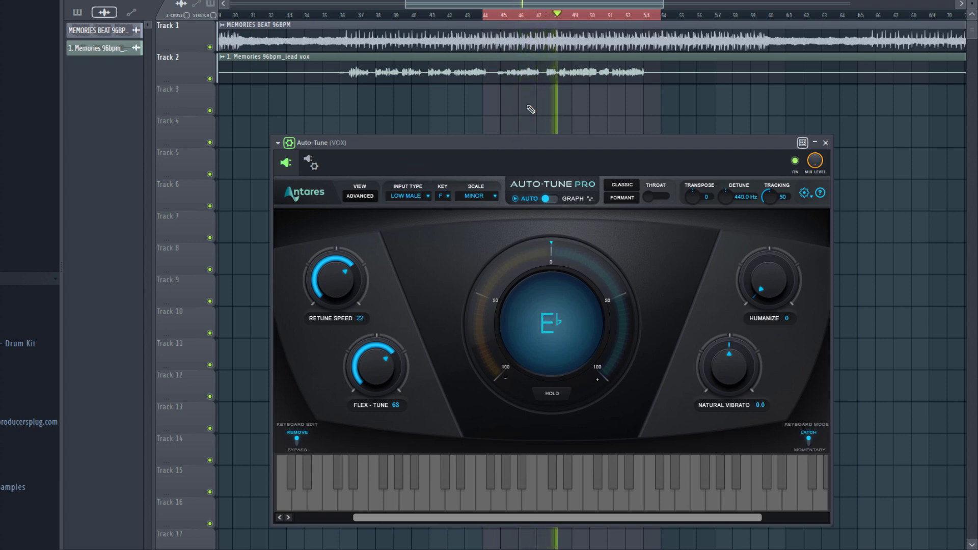
{"action": "scroll", "coordinate": [595, 64], "scroll_direction": "up", "scroll_amount": 2, "text": "ctrl"}
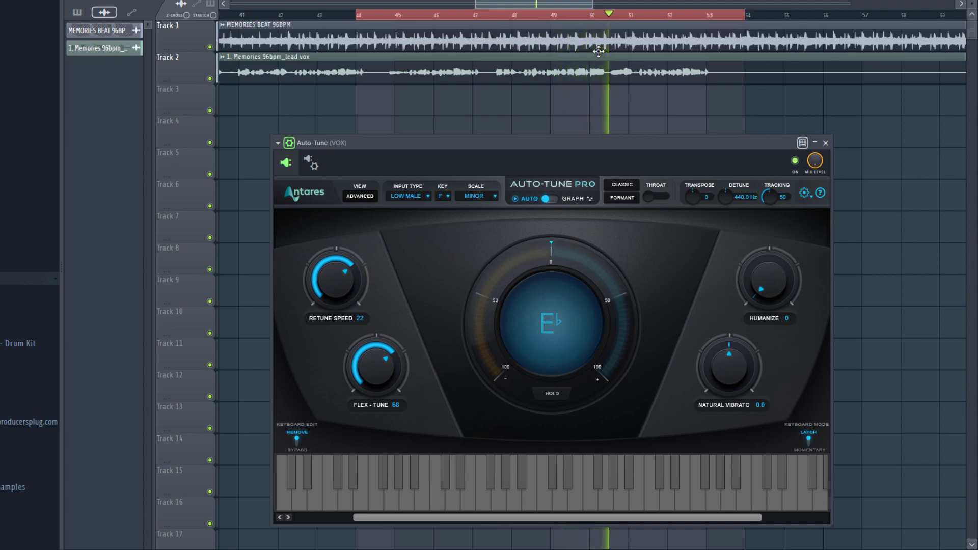
{"action": "key", "text": "space"}
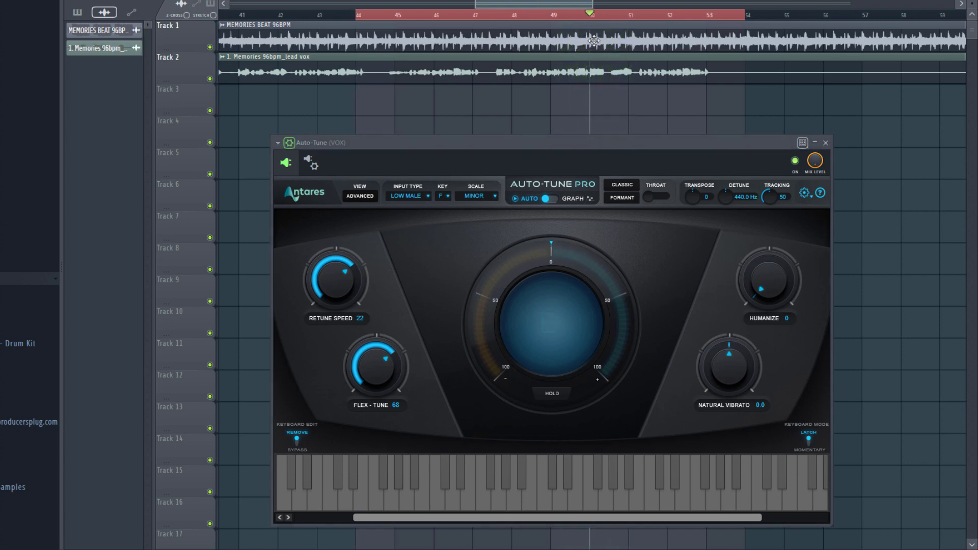
{"action": "key", "text": "space"}
- Compare Flex-Tune at 0 against 69, then audition the vocal from bar 46
{"action": "key", "text": "space"}
{"action": "left_click_drag", "start_coordinate": [379, 354], "coordinate": [372, 473]}
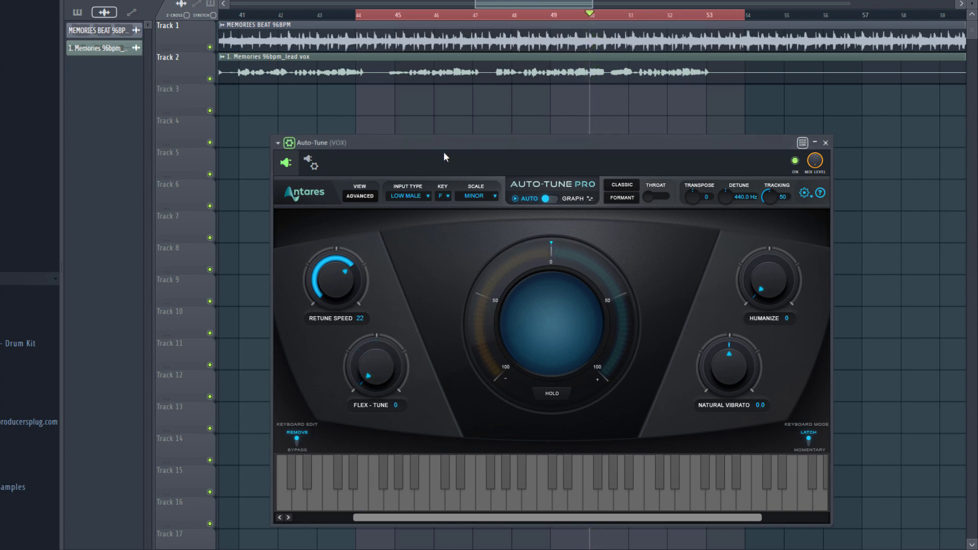
{"action": "key", "text": "space"}
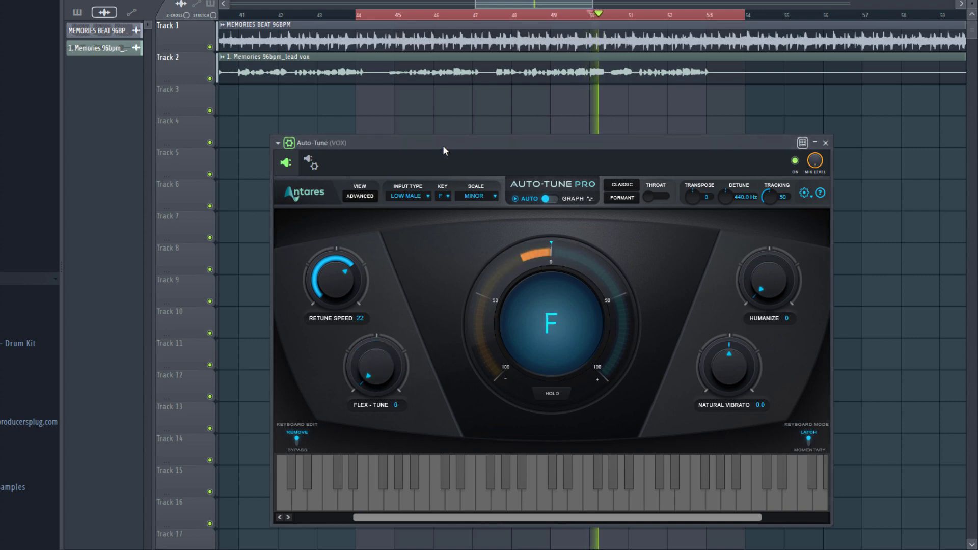
{"action": "key", "text": "space"}
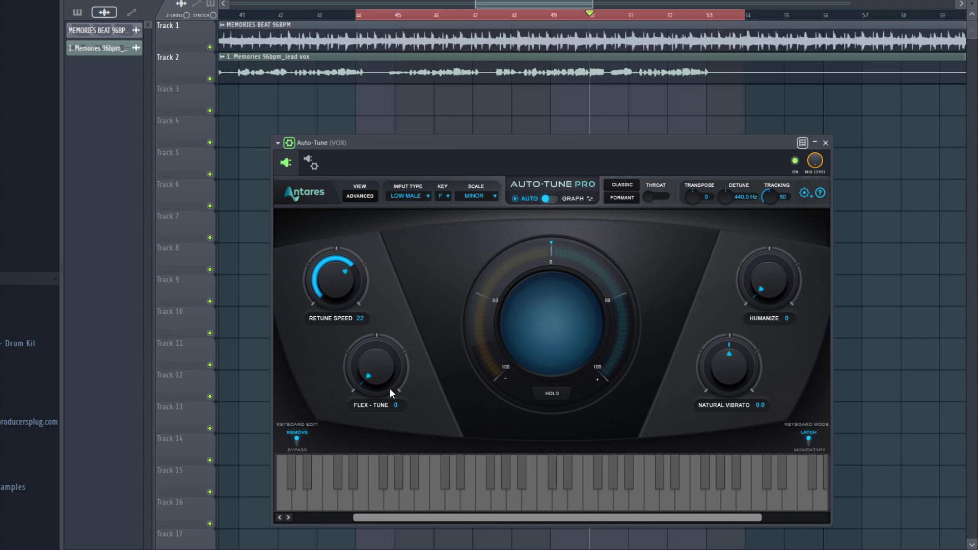
{"action": "left_click_drag", "start_coordinate": [378, 369], "coordinate": [396, 318]}
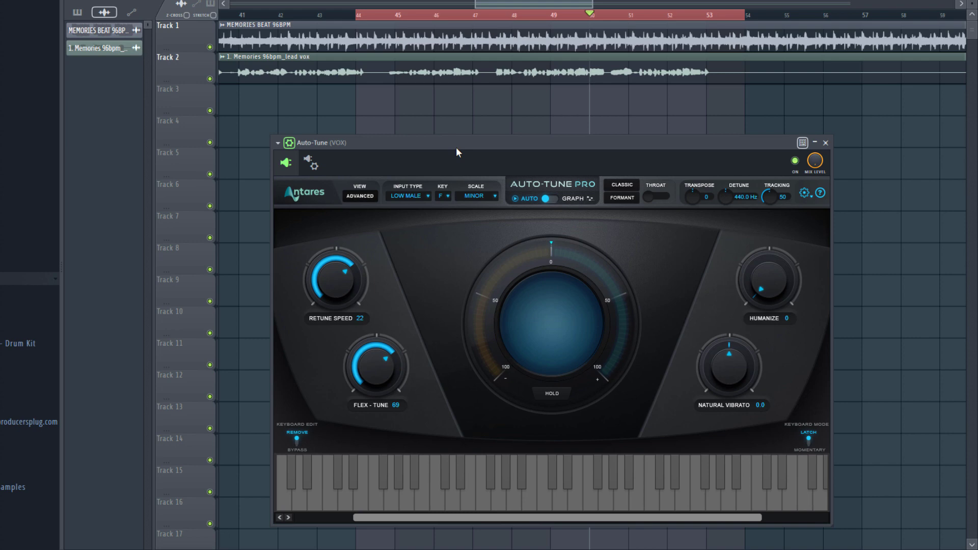
{"action": "key", "text": "space"}
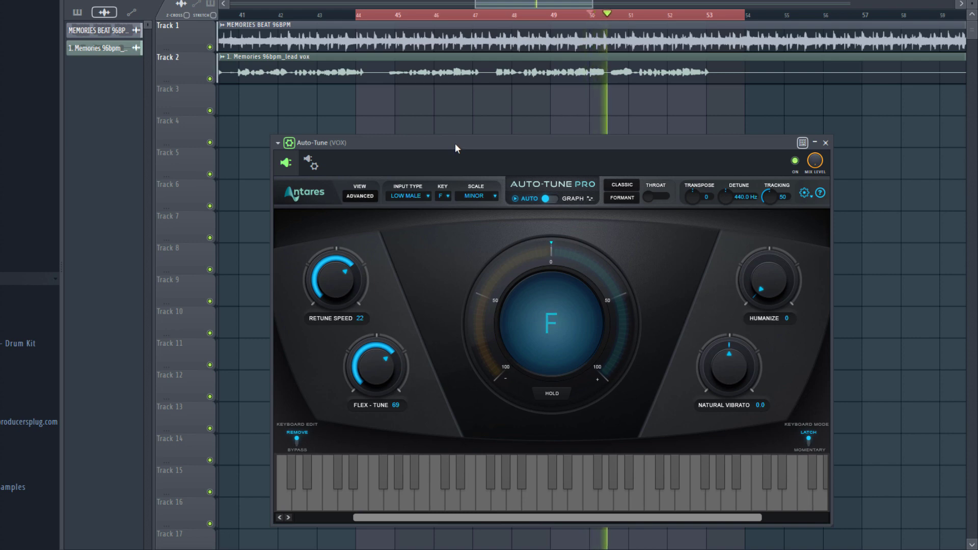
{"action": "key", "text": "space"}
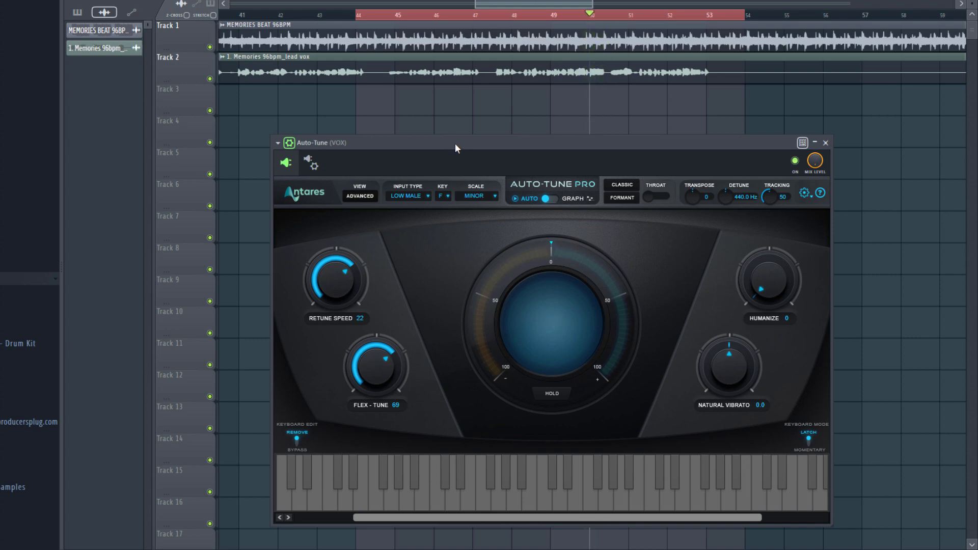
{"action": "left_click", "coordinate": [436, 15]}
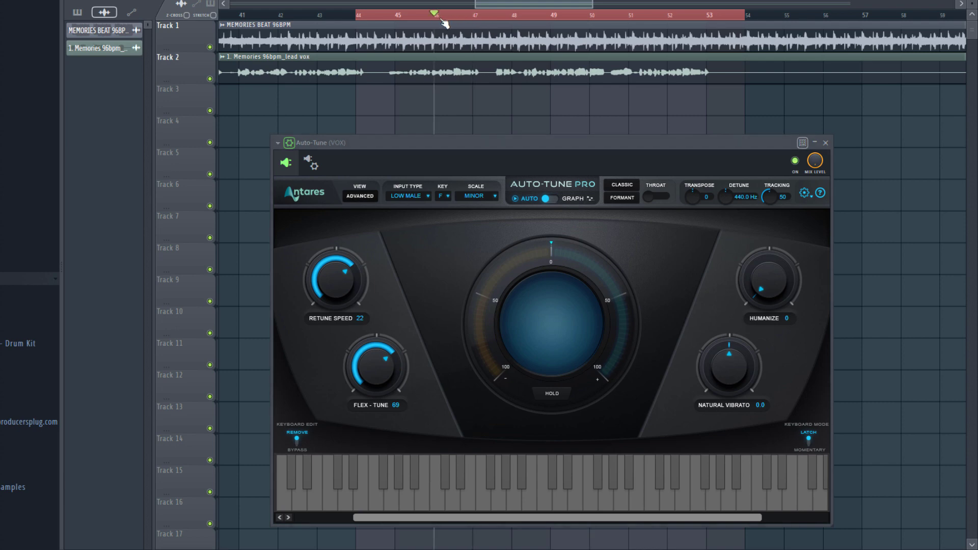
{"action": "key", "text": "space"}
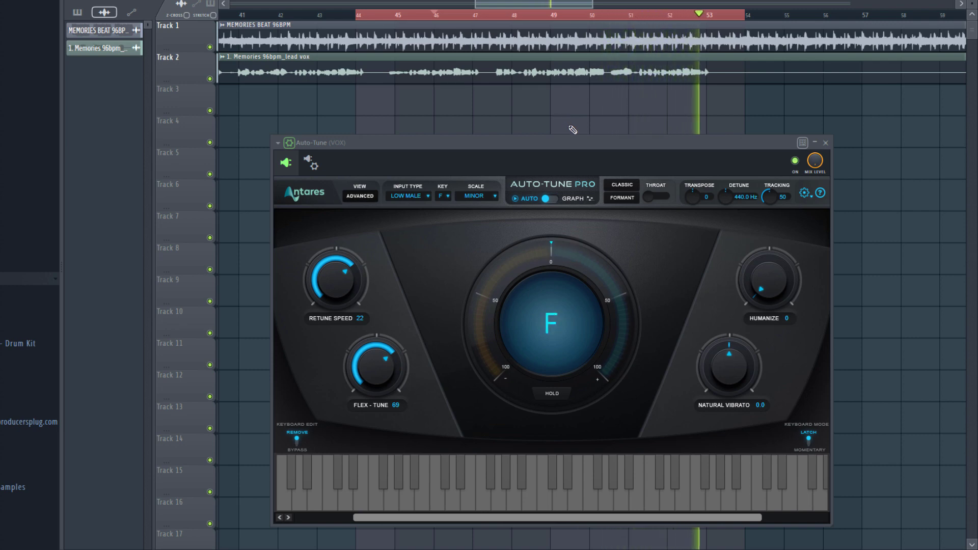
{"action": "key", "text": "space"}
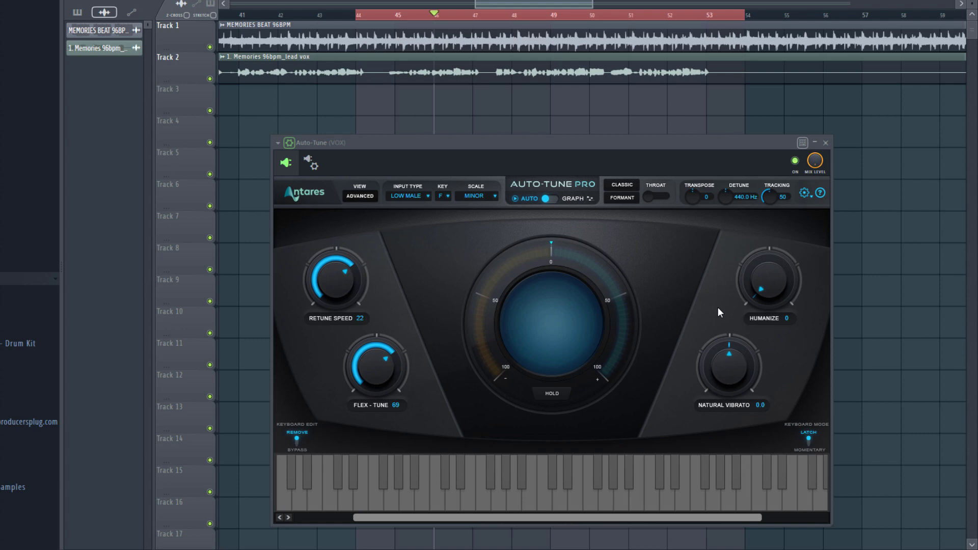
- Play from bar 50, raise Humanize from 0 to 67, then audition the vocal from bar 48
{"action": "left_click", "coordinate": [594, 23]}
{"action": "key", "text": "space"}
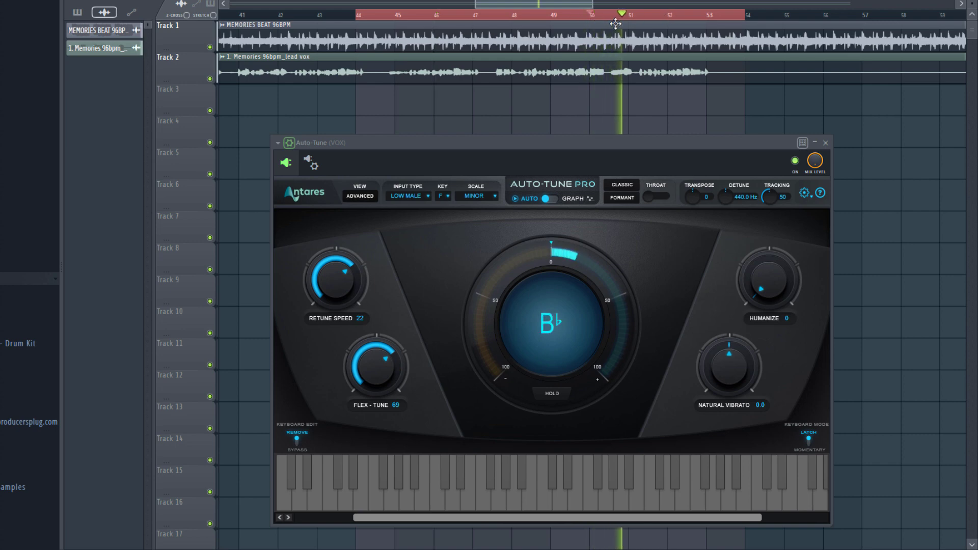
{"action": "key", "text": "space"}
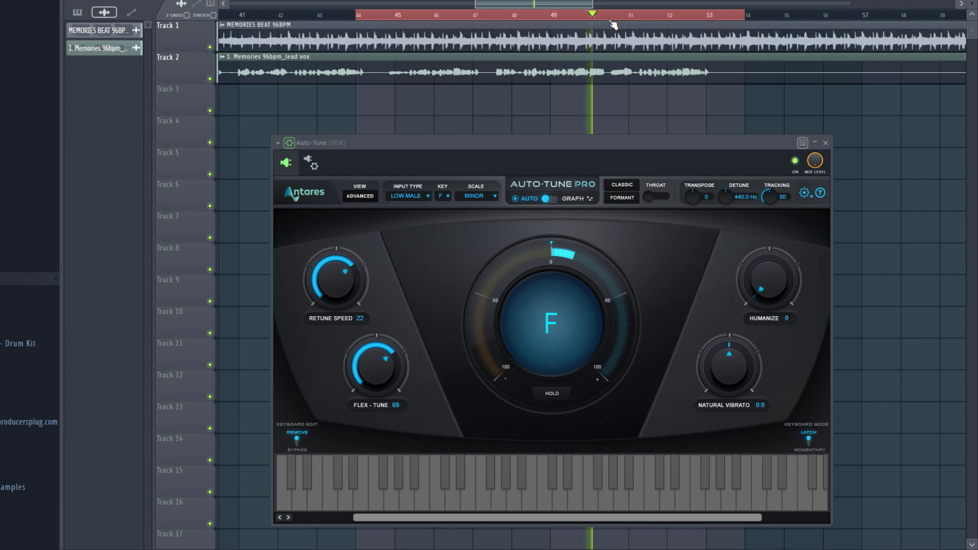
{"action": "key", "text": "space"}
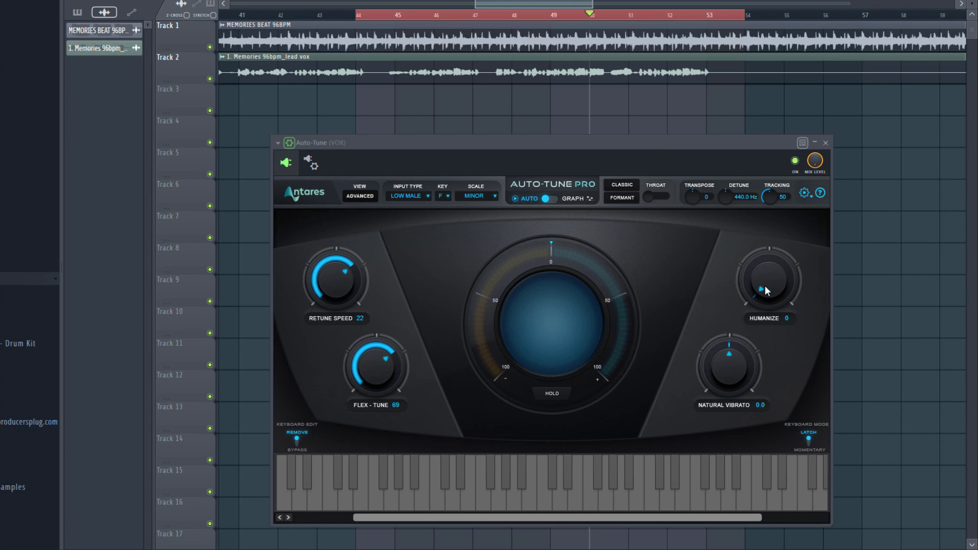
{"action": "left_click_drag", "start_coordinate": [765, 285], "coordinate": [781, 264]}
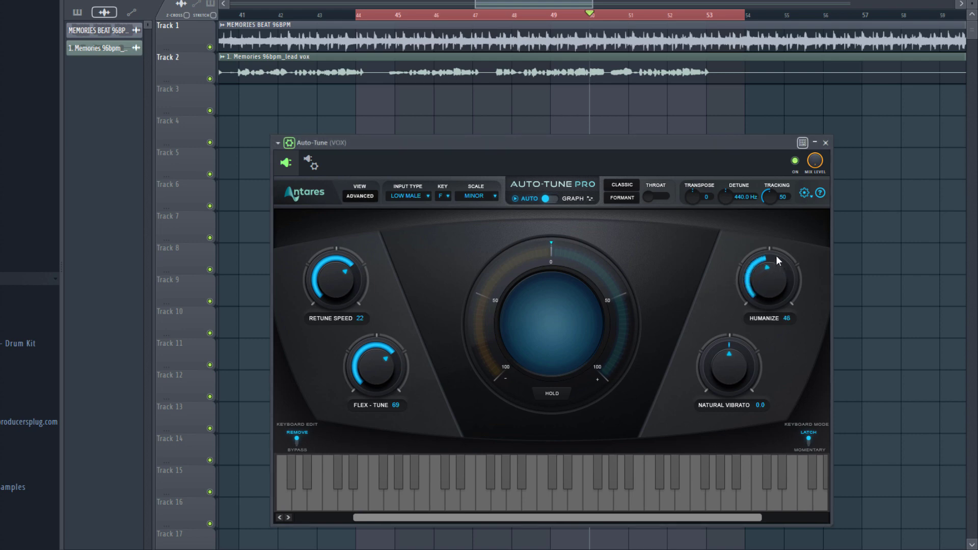
{"action": "left_click_drag", "start_coordinate": [775, 256], "coordinate": [810, 224]}
{"action": "key", "text": "space"}
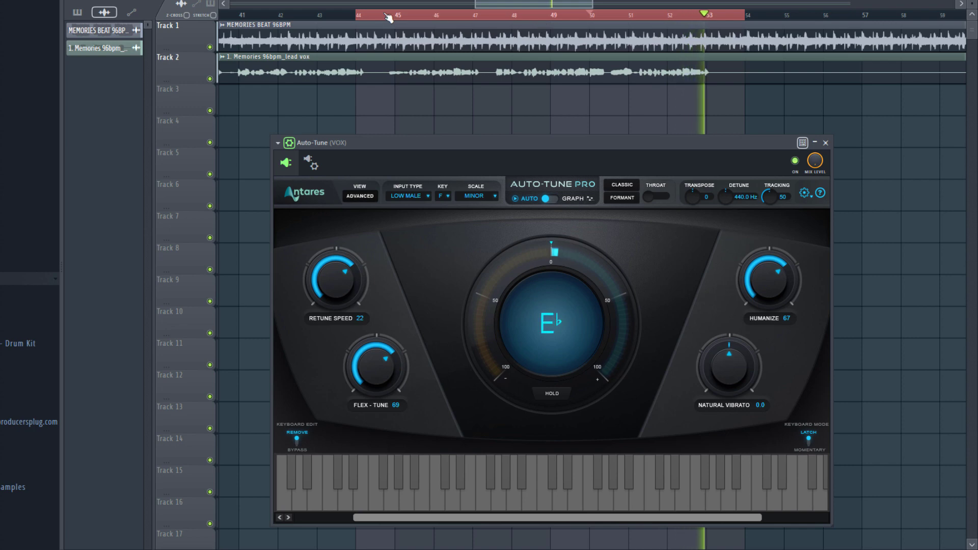
{"action": "key", "text": "space"}
{"action": "left_click", "coordinate": [533, 15]}
{"action": "key", "text": "space"}
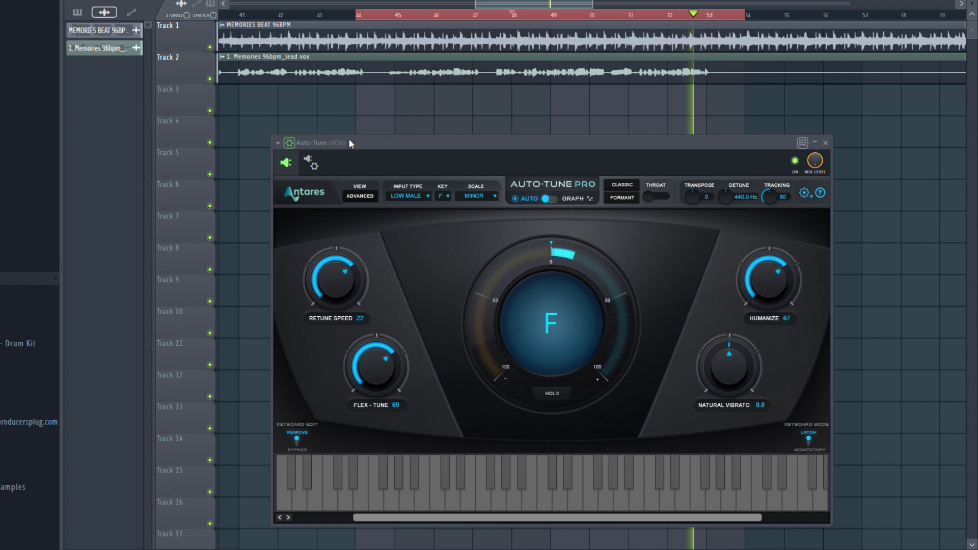
{"action": "key", "text": "space"}
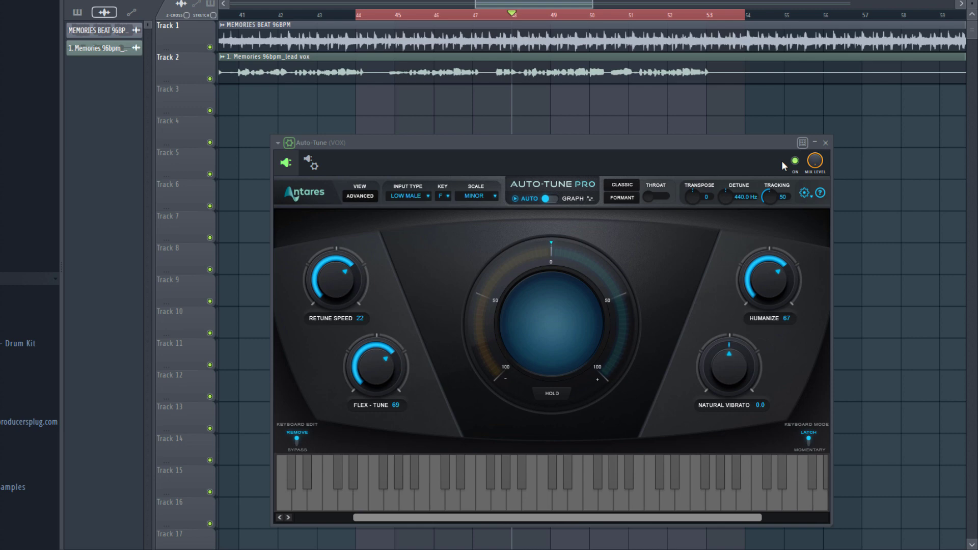
{"action": "left_click", "coordinate": [796, 162]}
{"action": "key", "text": "space"}
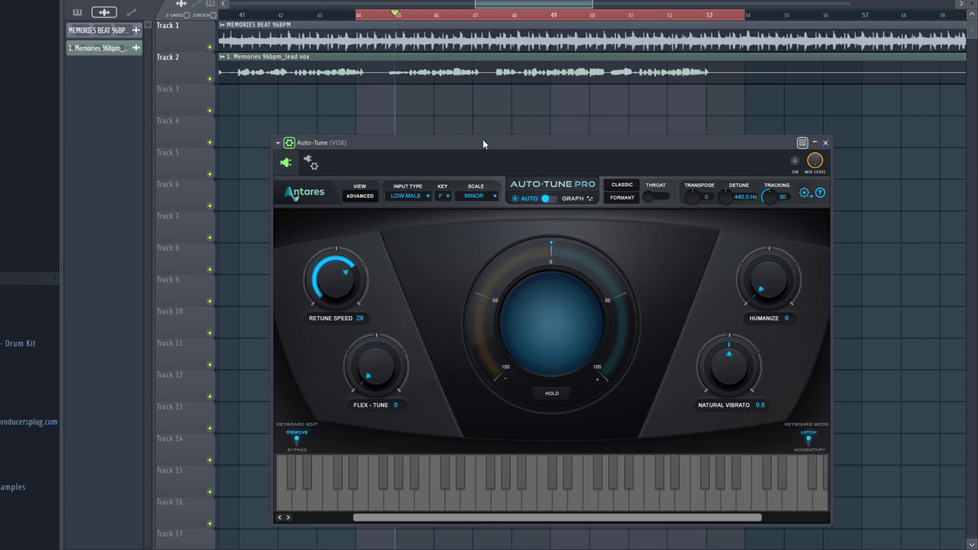
{"action": "key", "text": "space"}
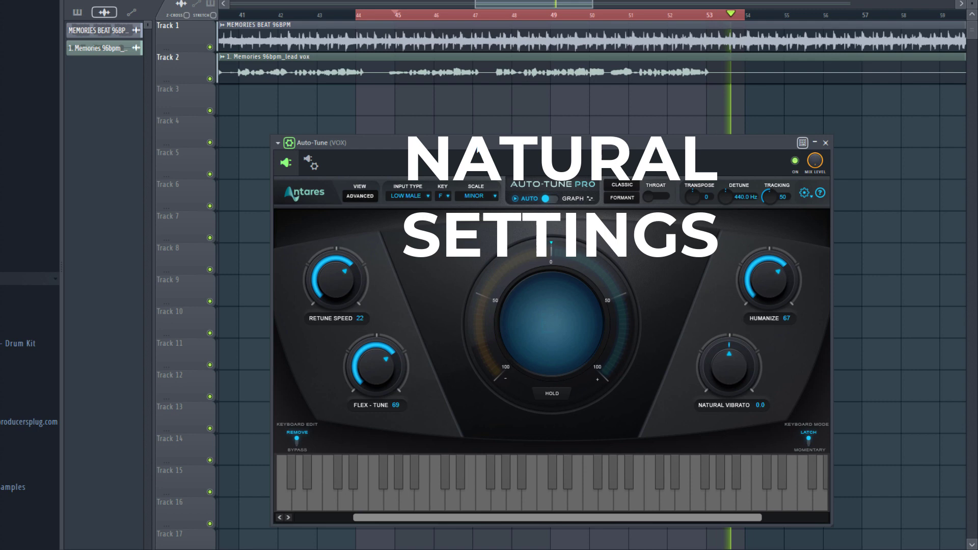
{"action": "key", "text": "space"}
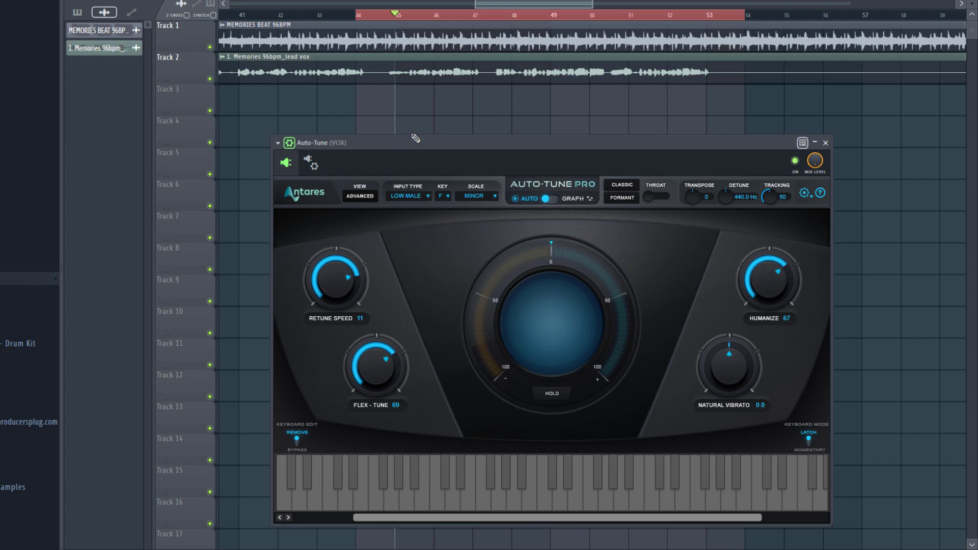
- Play and stop the vocal to hear it with Retune Speed at 11
{"action": "key", "text": "space"}
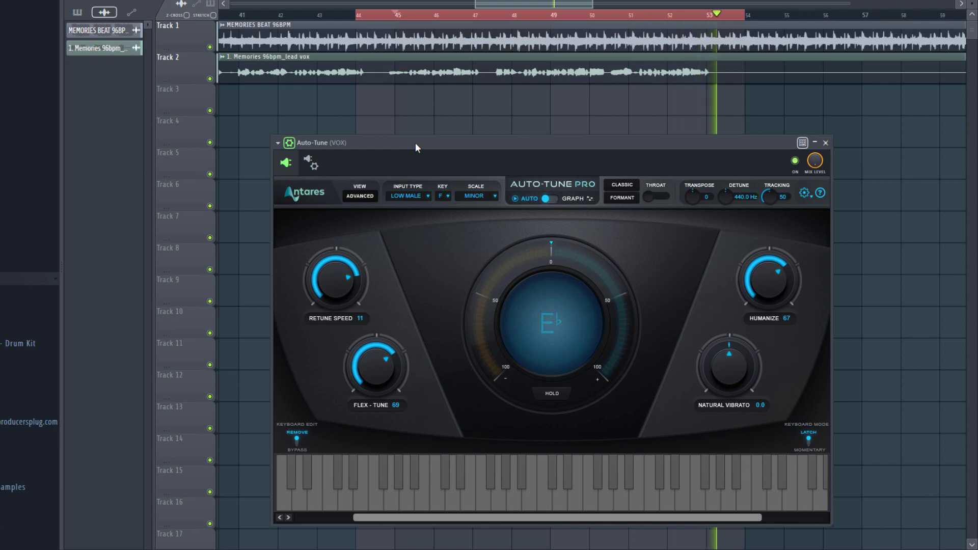
{"action": "key", "text": "space"}
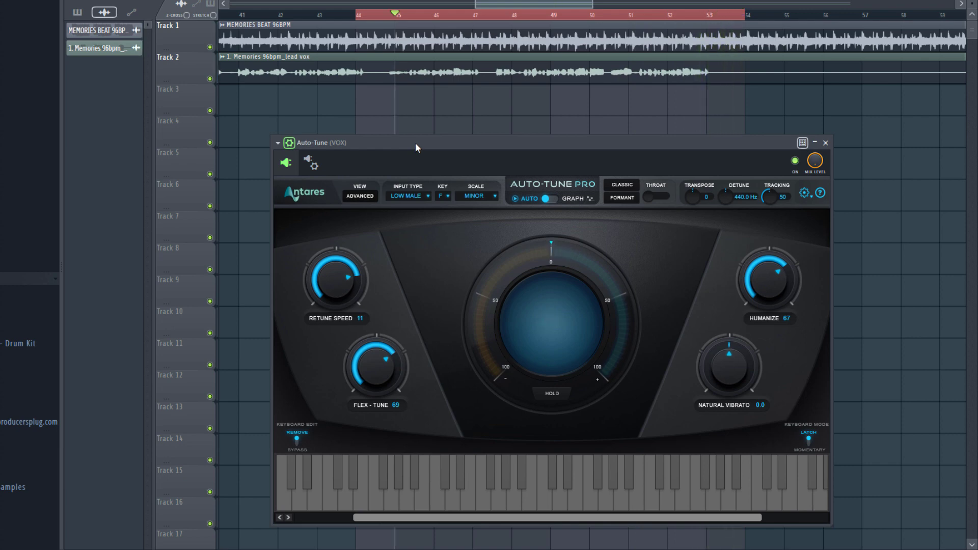